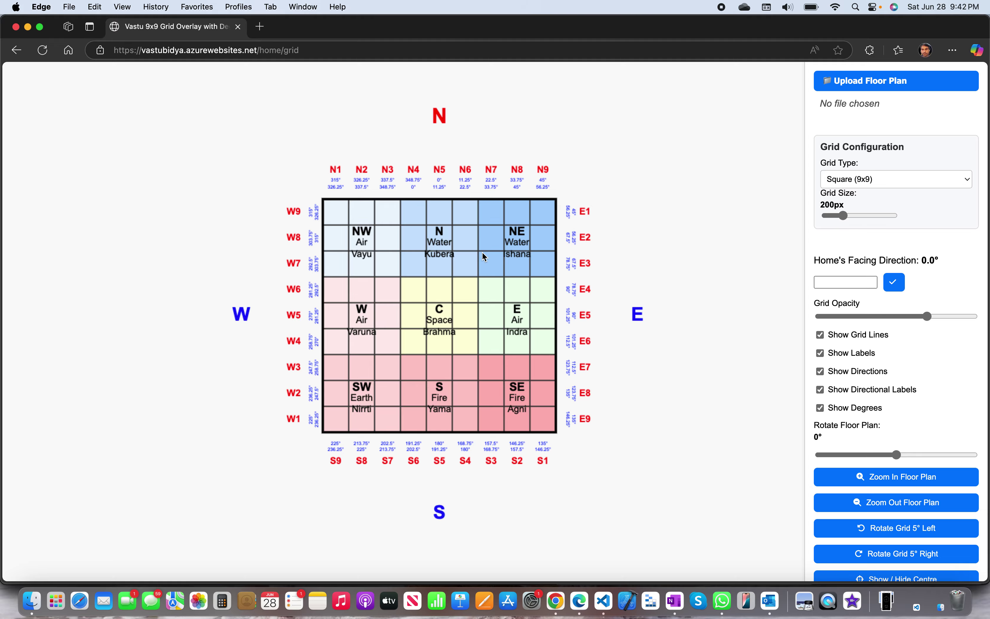
scroll(485, 257, up, 5)
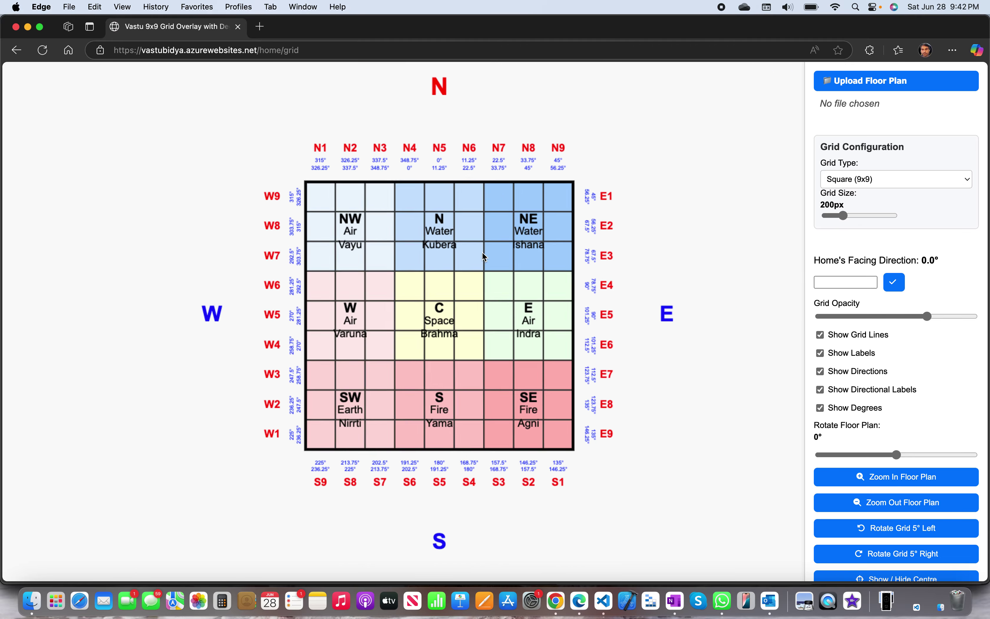
scroll(485, 257, up, 2)
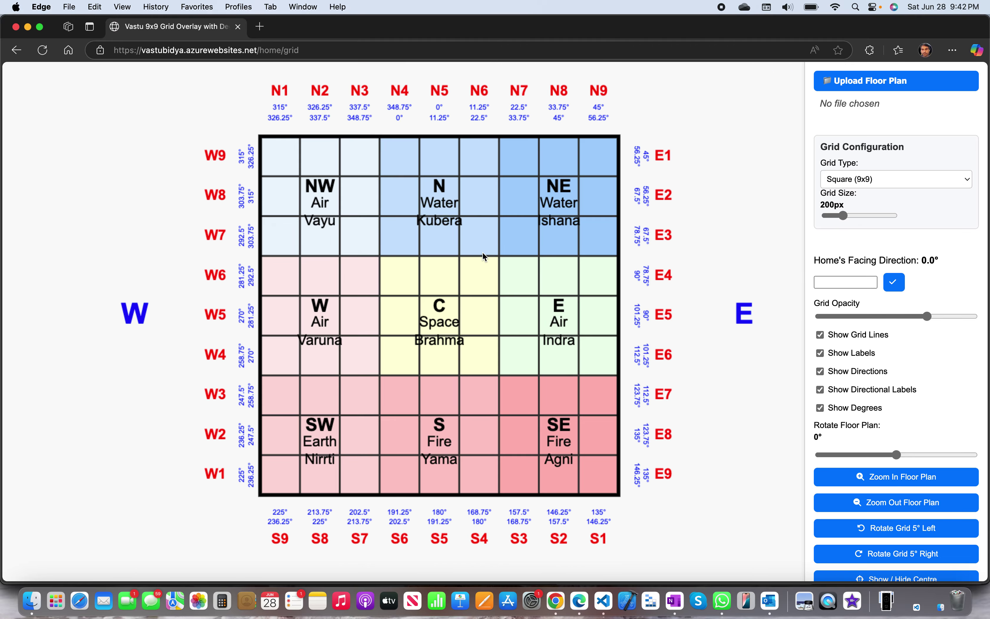
scroll(483, 256, down, 3)
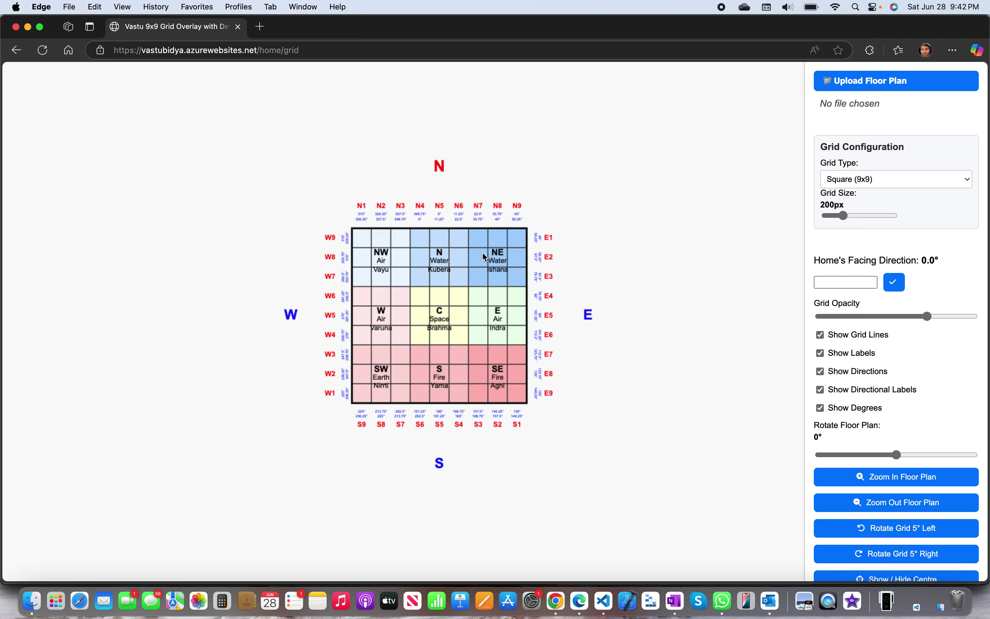
scroll(486, 256, up, 2)
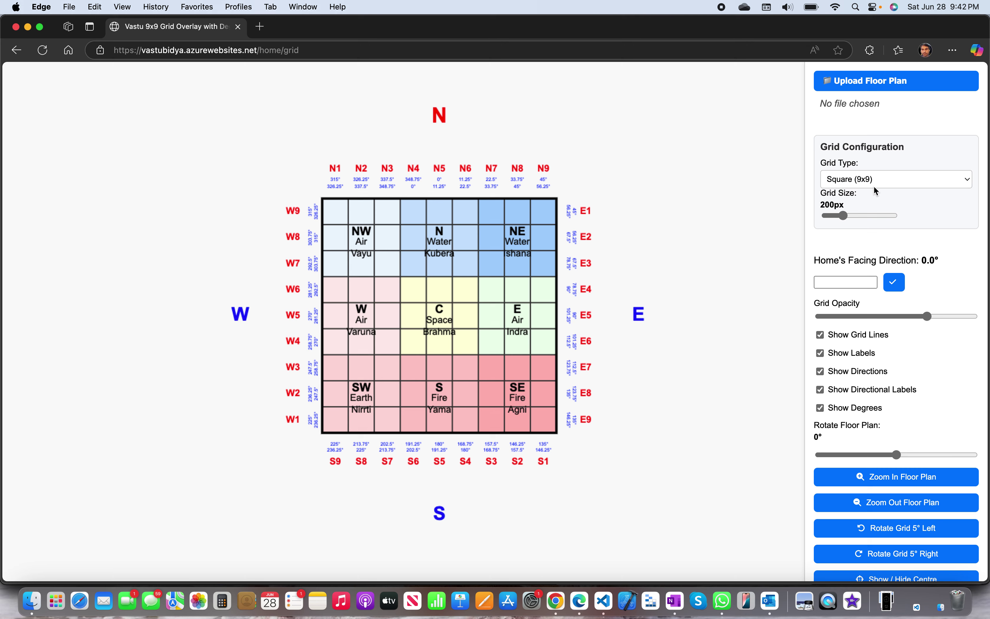
Change the grid type to Rectangular and set the height ratio to 1.3 and the width ratio to 1.1
click(857, 181)
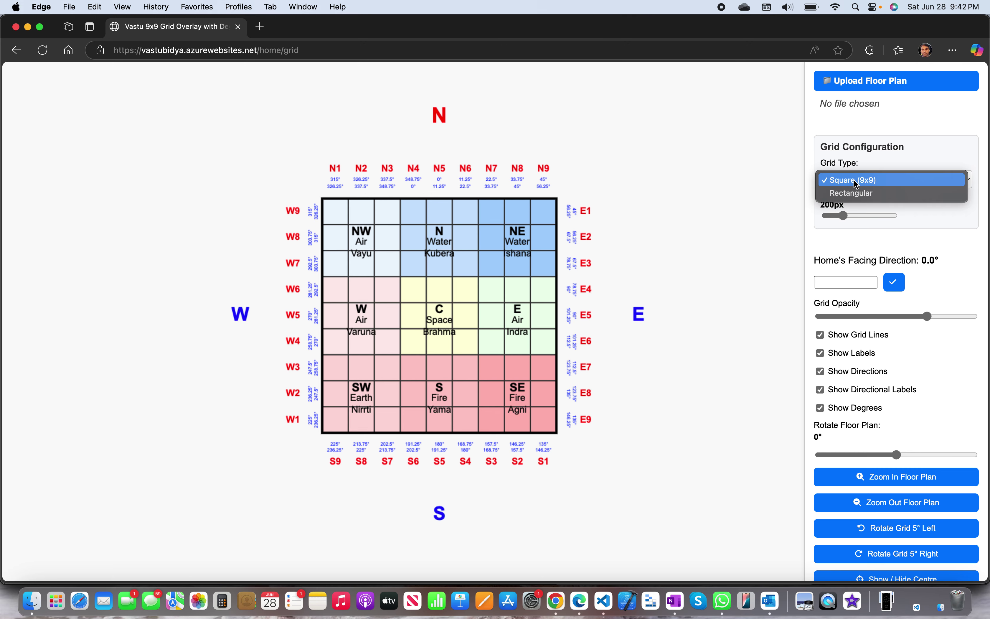
click(864, 200)
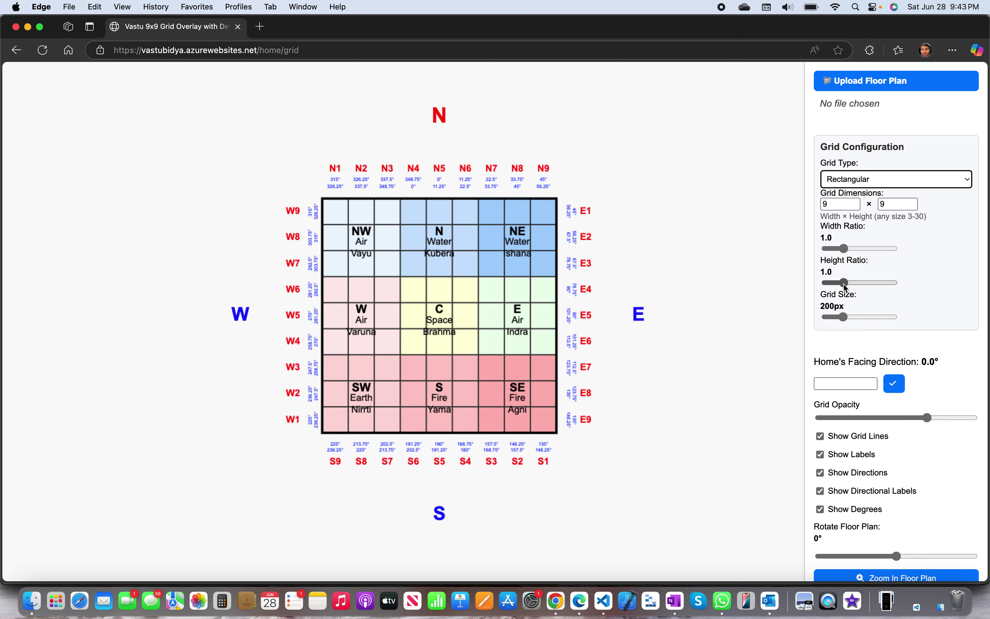
drag(844, 284, 852, 287)
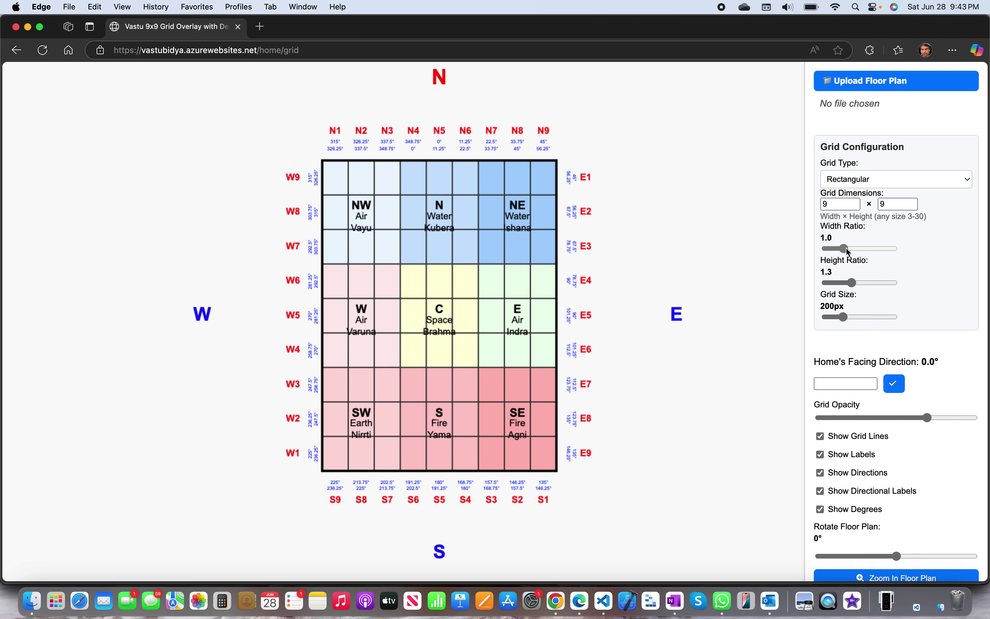
drag(846, 247, 847, 248)
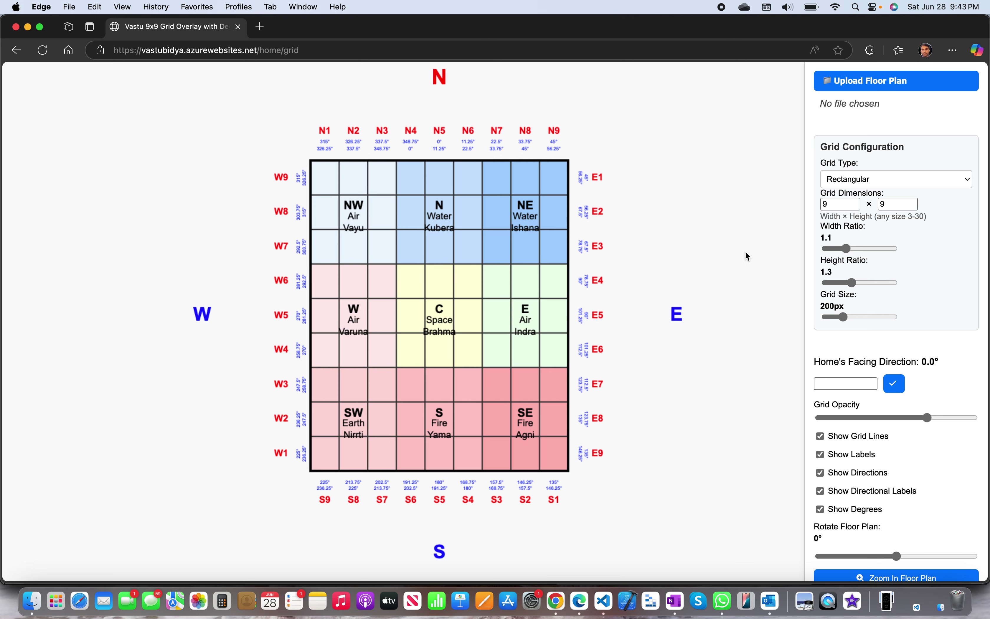
Upload the floor plan image alki-east-floor-plan.jpeg from the HomeInspection folder
click(860, 86)
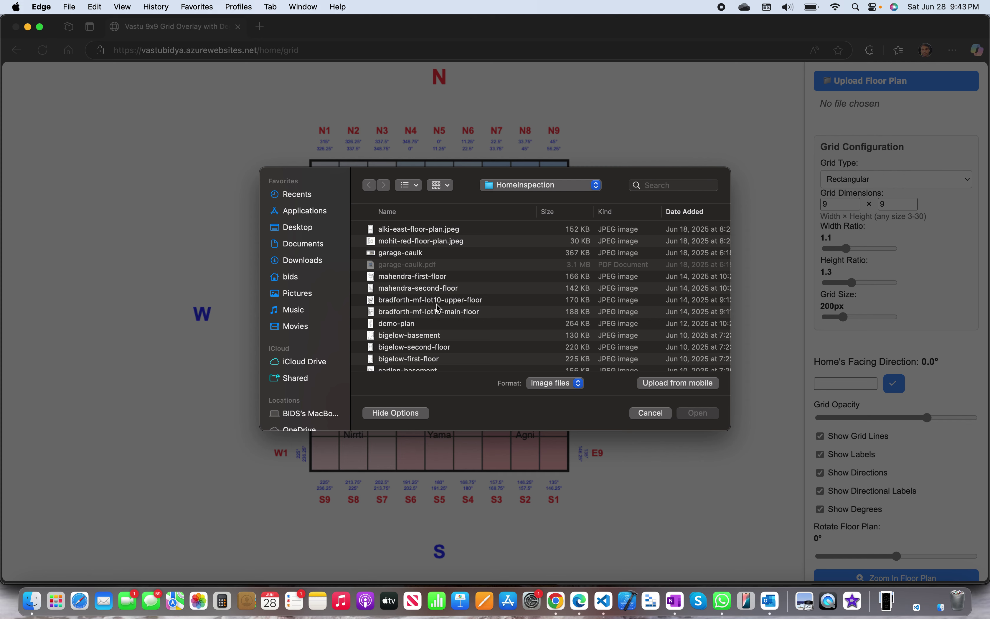
scroll(439, 309, down, 5)
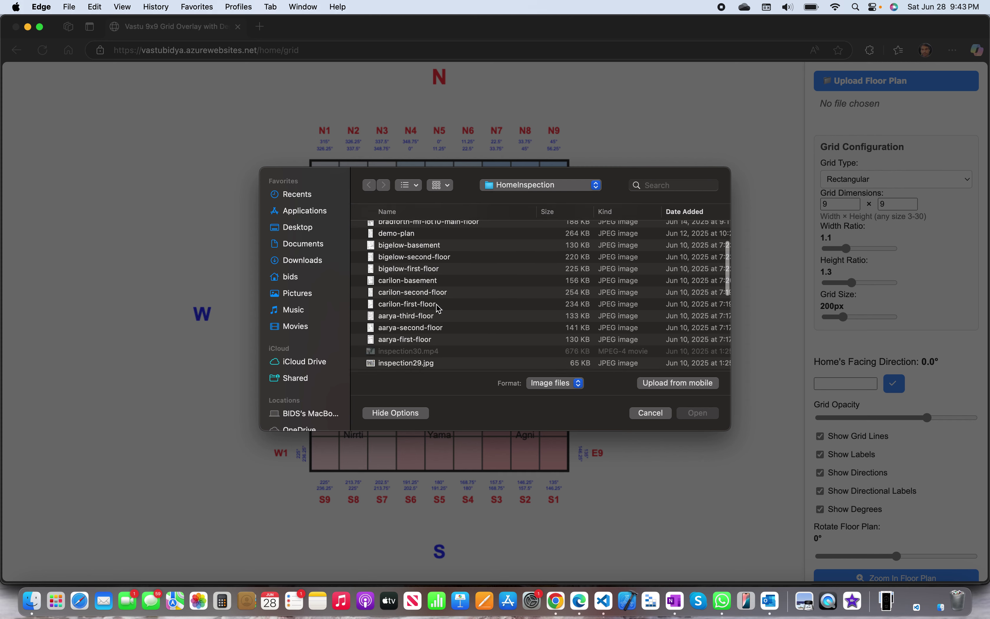
scroll(439, 309, down, 5)
scroll(439, 309, up, 8)
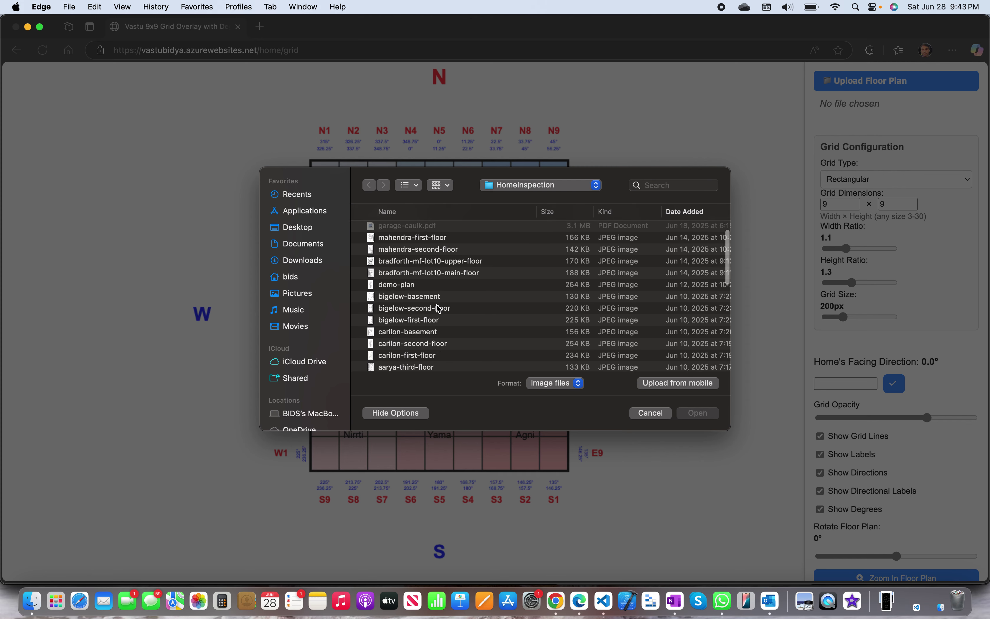
scroll(439, 308, up, 3)
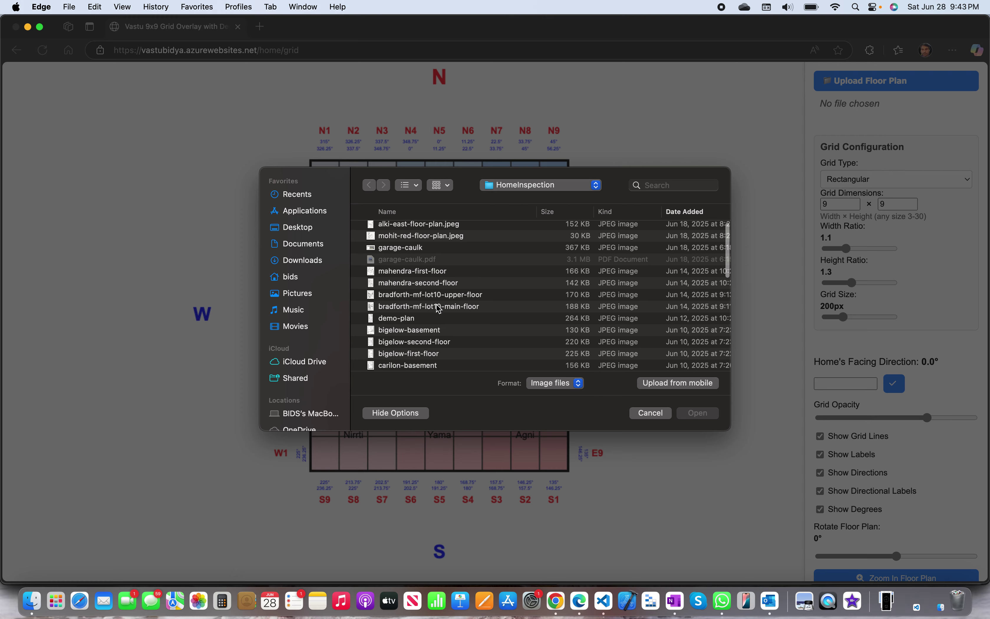
double_click(415, 224)
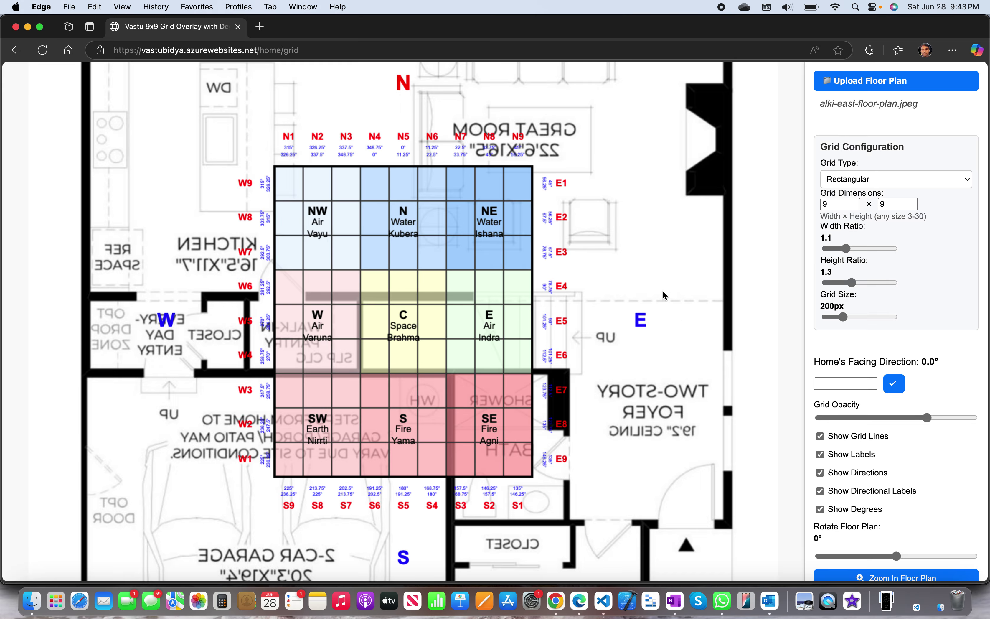
Zoom the floor plan out to roughly the grid's size and move the grid's NW corner onto the house's upper-left corner
scroll(845, 367, down, 4)
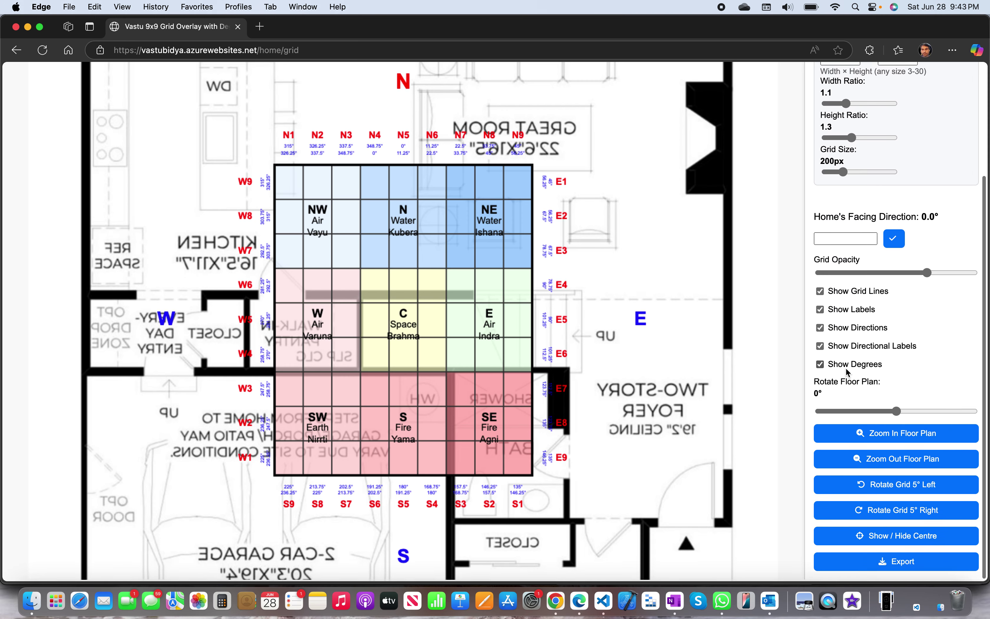
click(902, 462)
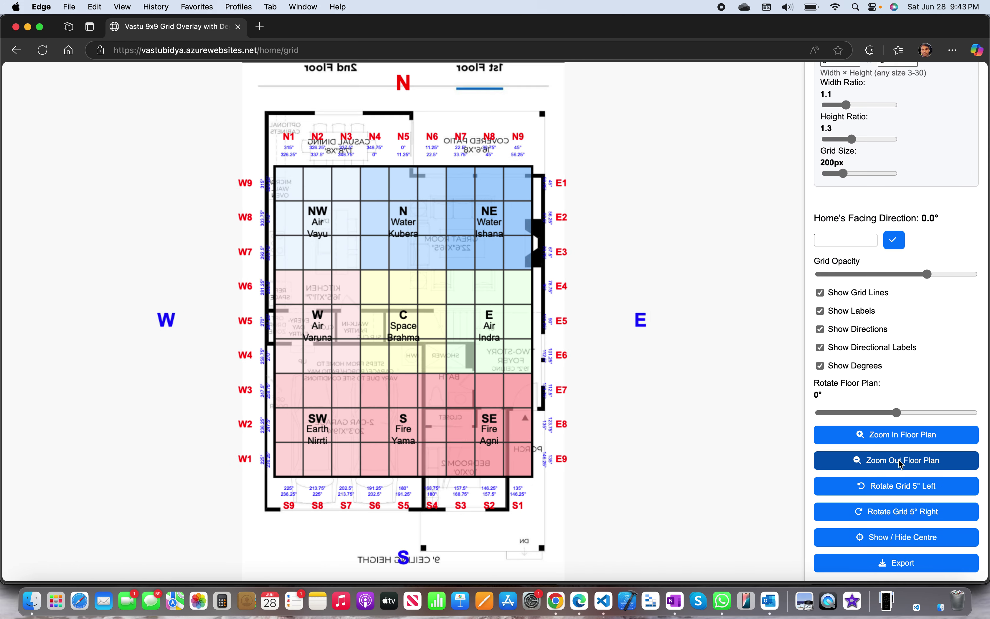
click(902, 461)
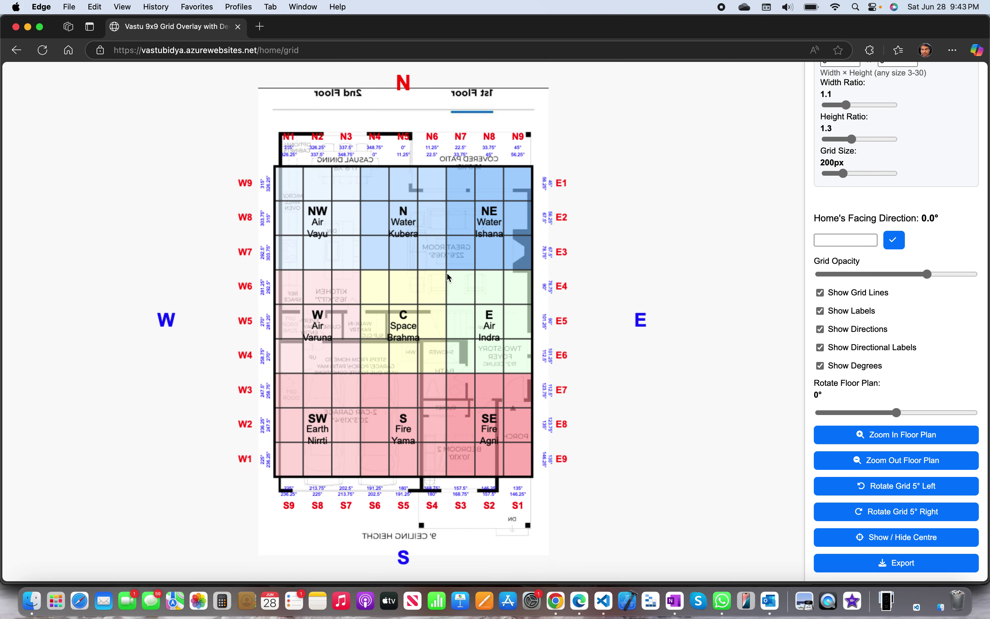
drag(447, 273, 453, 239)
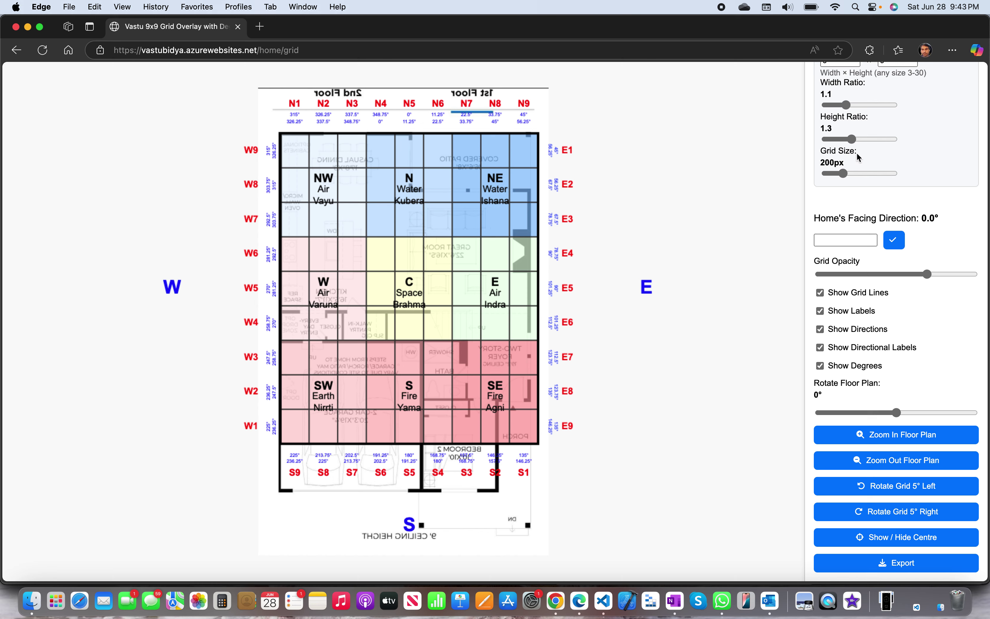
Set the height ratio to 1.6 and the grid size to 180px, realigning the grid with the house's upper-left corner
scroll(858, 158, up, 2)
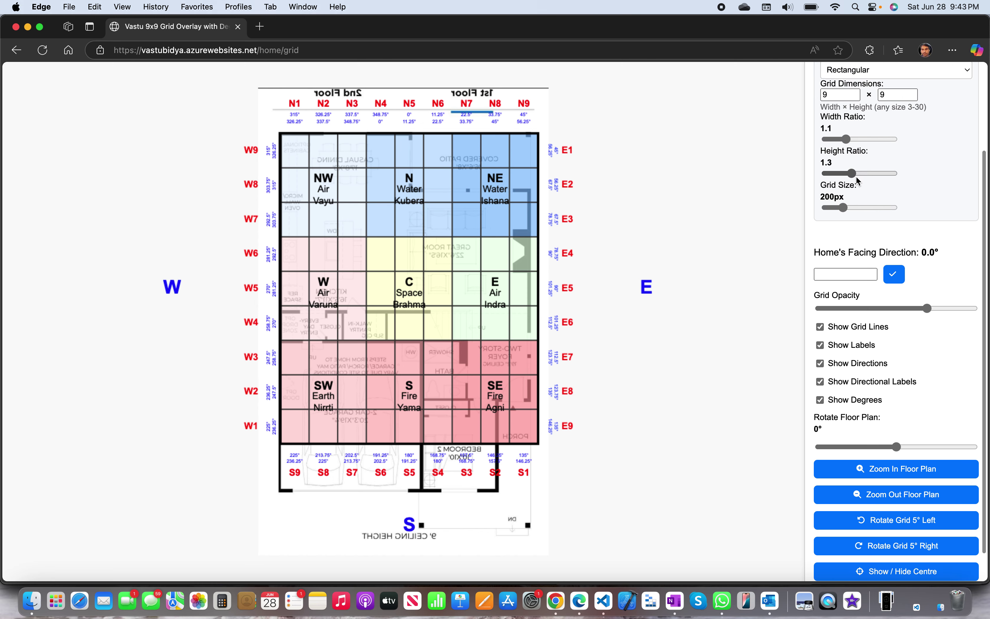
drag(853, 175, 860, 177)
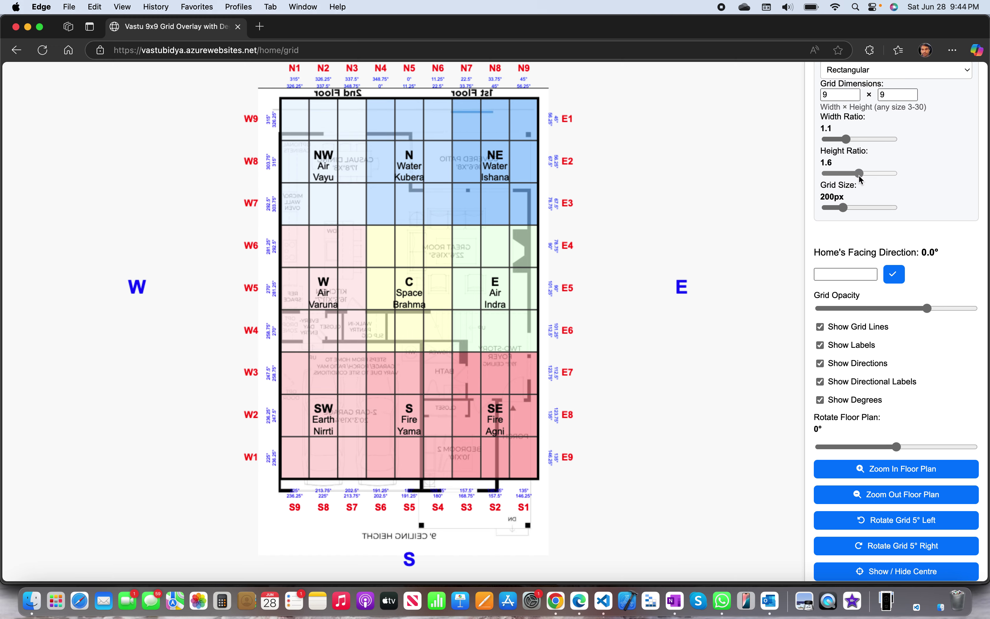
drag(403, 280, 402, 315)
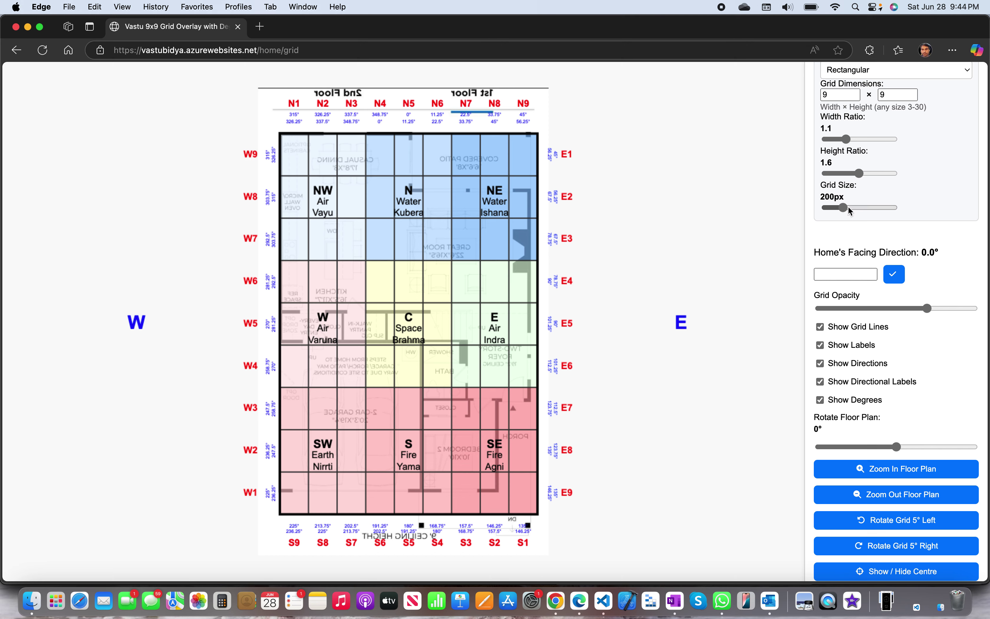
drag(849, 208, 840, 207)
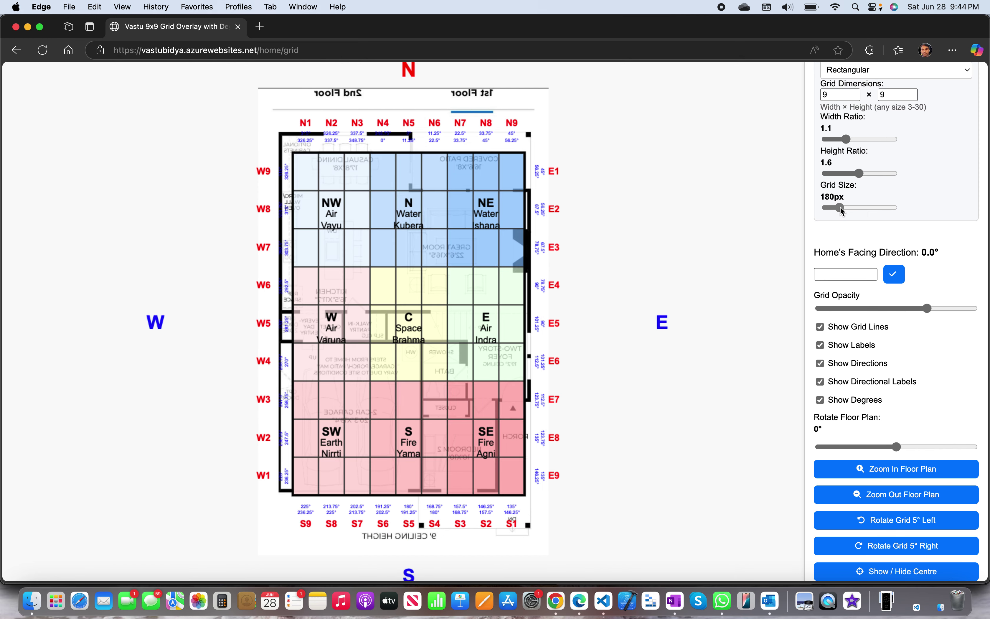
drag(341, 329, 329, 308)
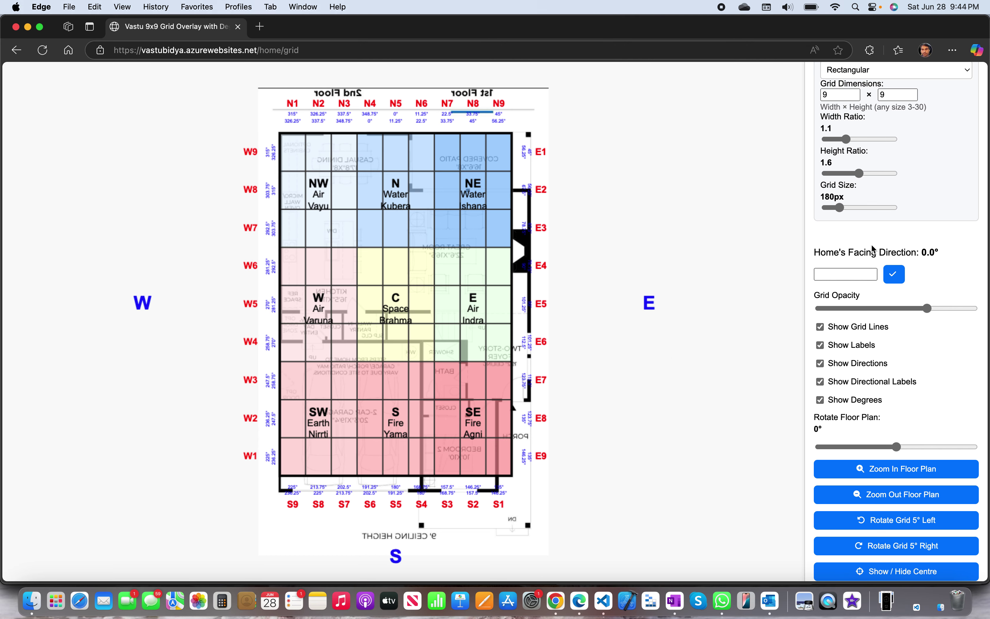
Stretch the grid to a height ratio of 1.7 and shift it to span the house from upper to lower wall
click(863, 174)
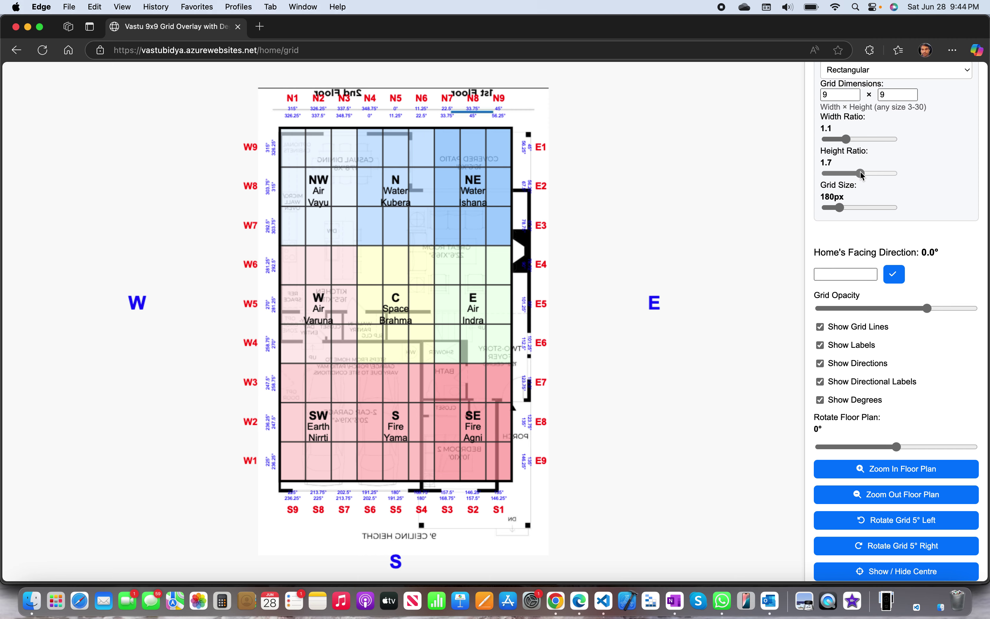
drag(399, 314, 403, 323)
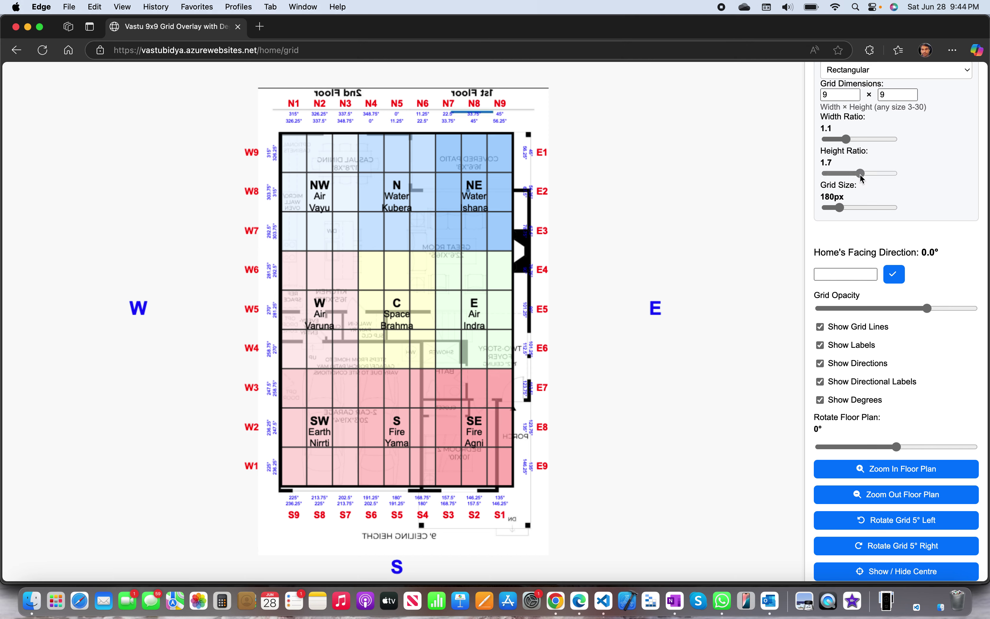
drag(863, 179, 864, 179)
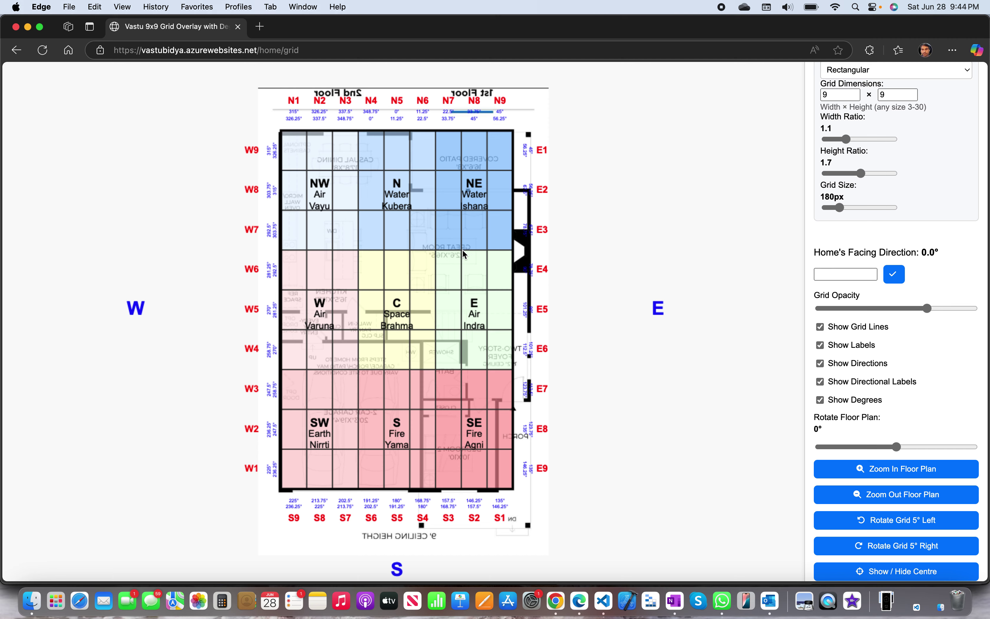
drag(462, 250, 462, 254)
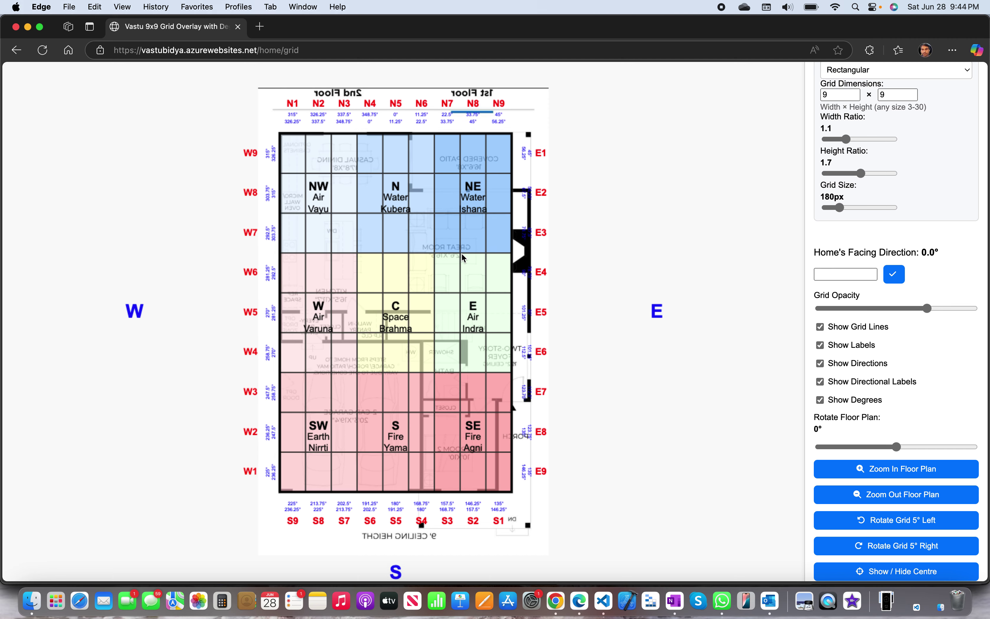
Widen the grid to a width ratio of 1.2 and realign its west edge with the house's outer wall
click(847, 139)
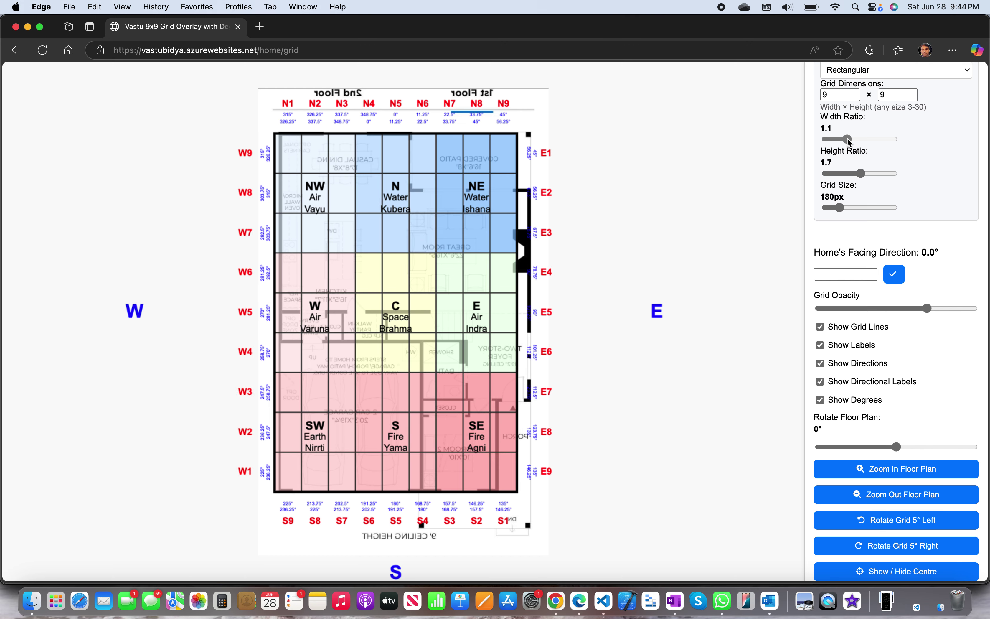
drag(443, 240, 448, 240)
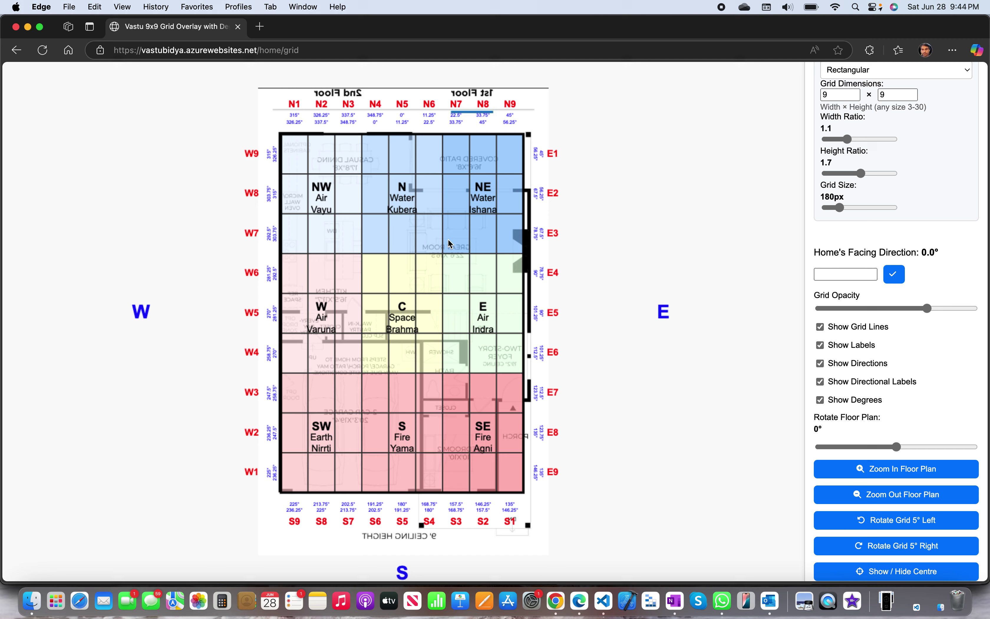
click(849, 145)
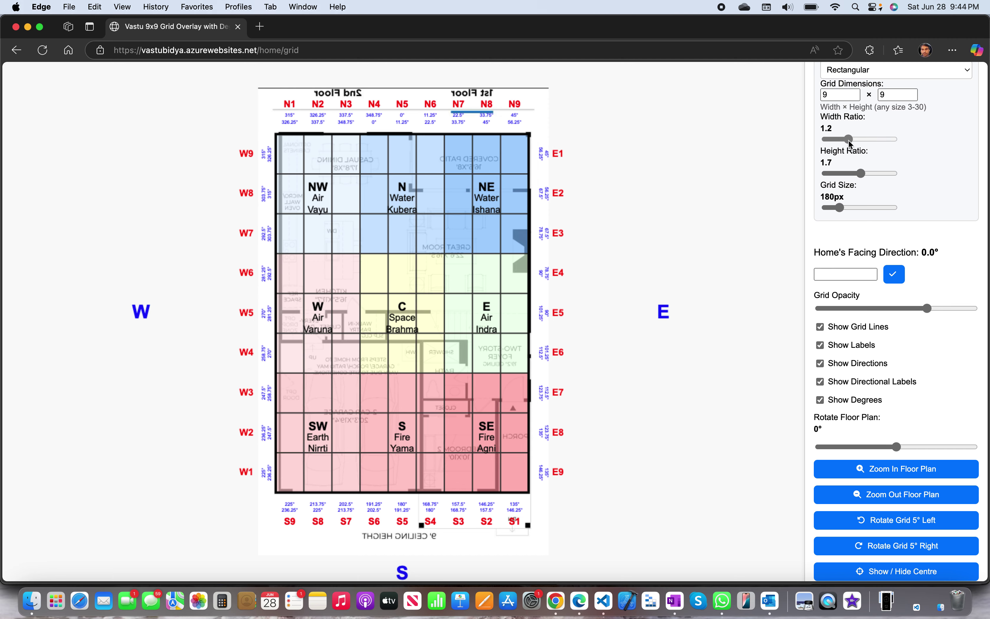
drag(430, 241, 434, 241)
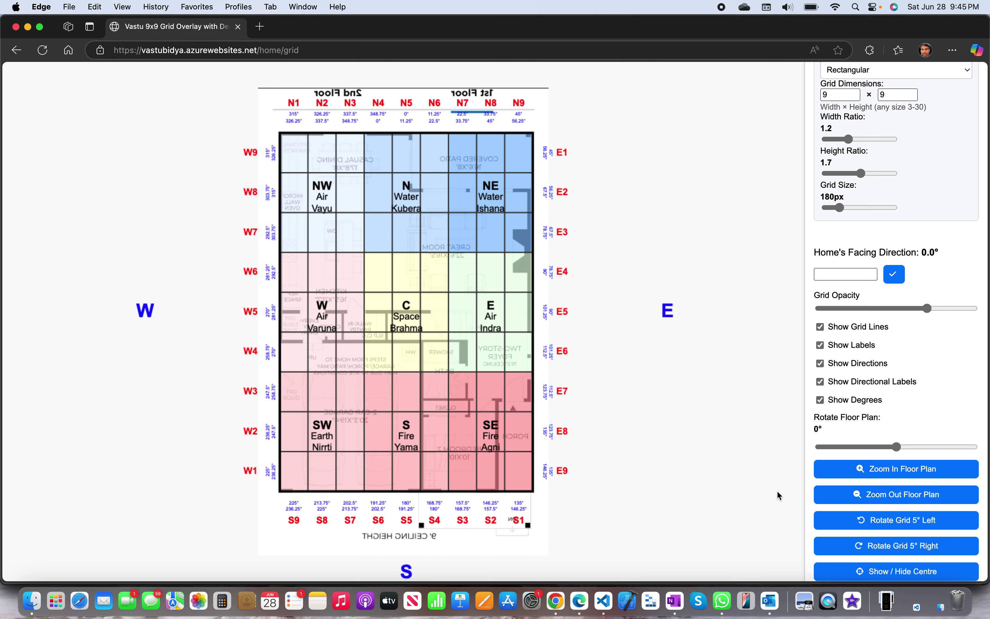
Rotate the floor plan to -90° and lower the grid opacity so the plan shows through more clearly
scroll(959, 524, down, 2)
scroll(960, 530, down, 1)
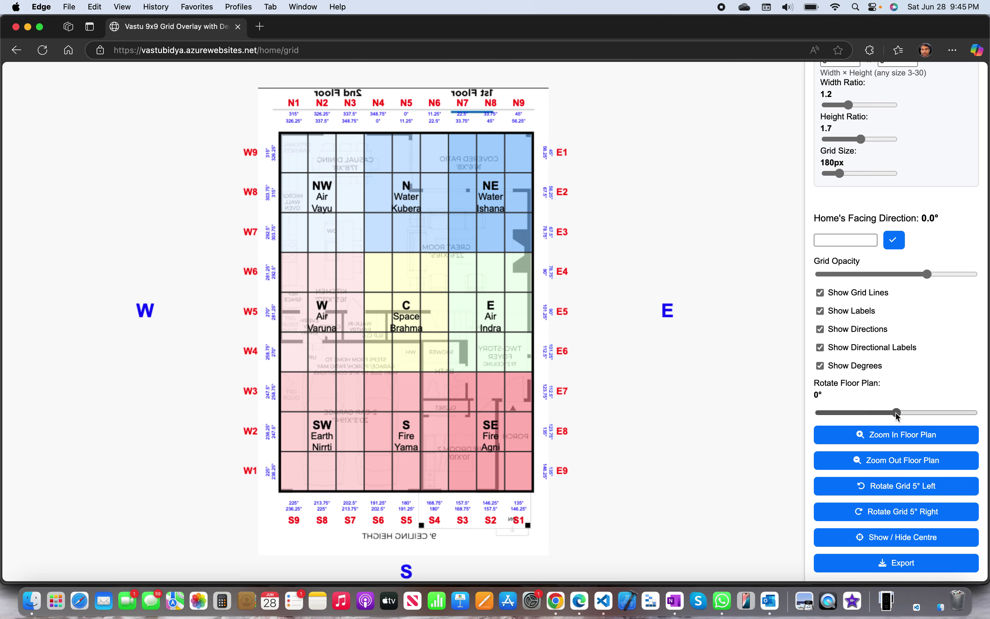
drag(902, 416, 861, 410)
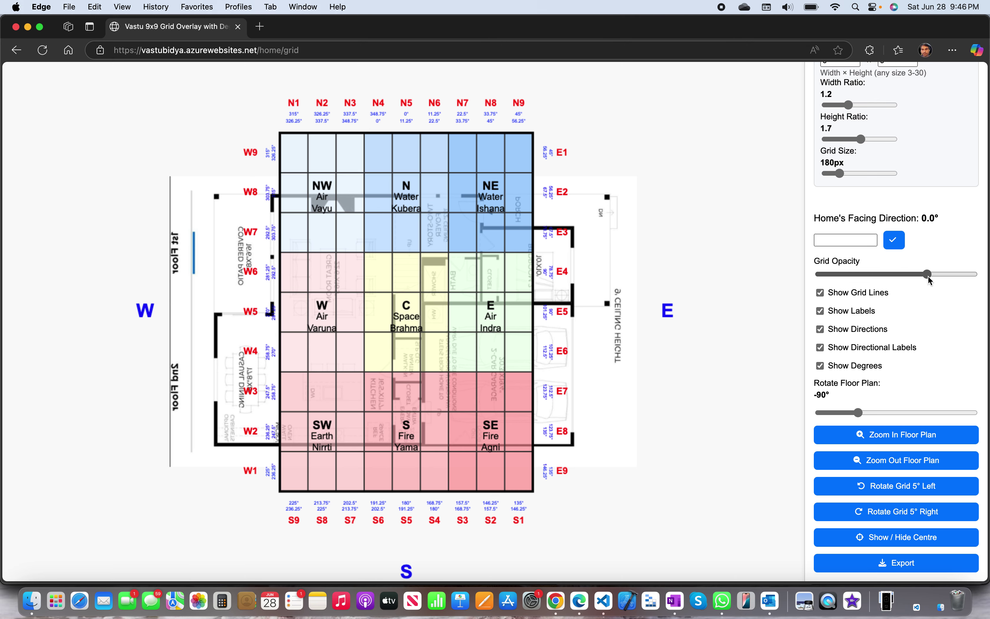
drag(928, 277, 868, 281)
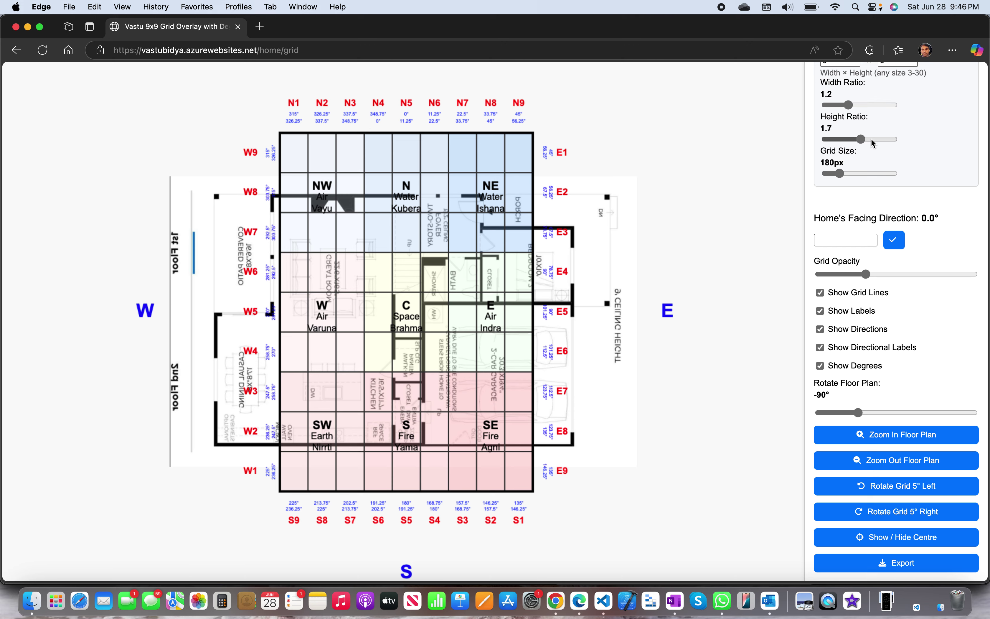
Refit the grid proportions to the rotated plan with a width ratio of 1.7 and a height ratio of 1.2
drag(864, 142, 853, 141)
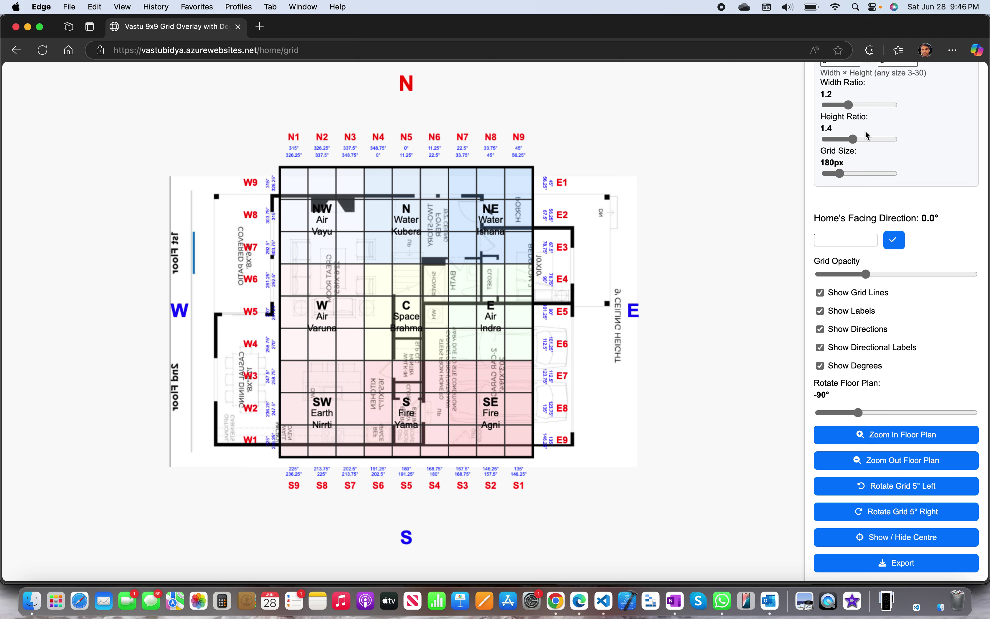
drag(852, 105, 864, 111)
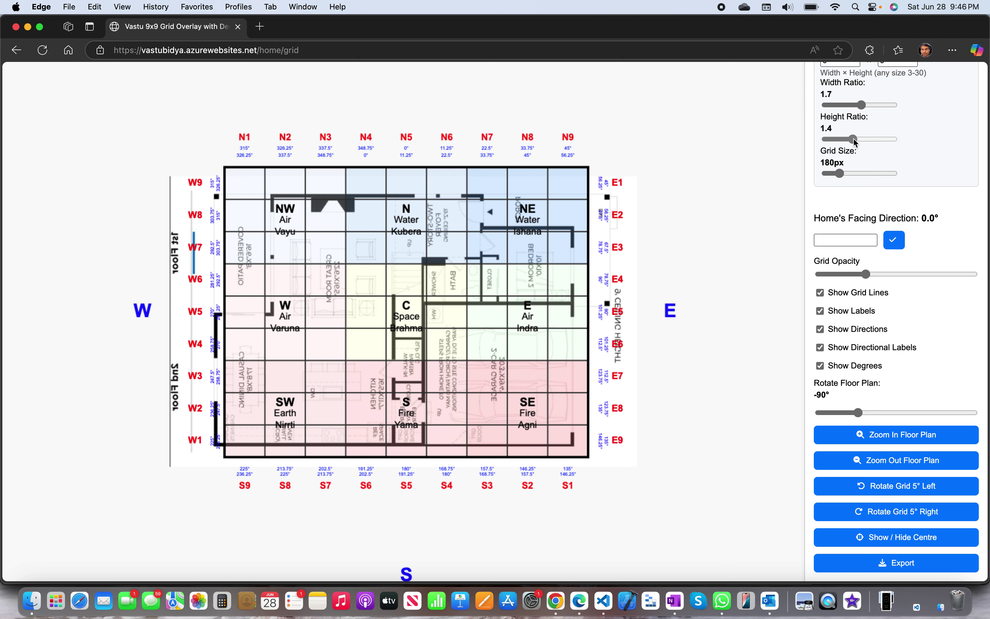
drag(856, 142, 851, 143)
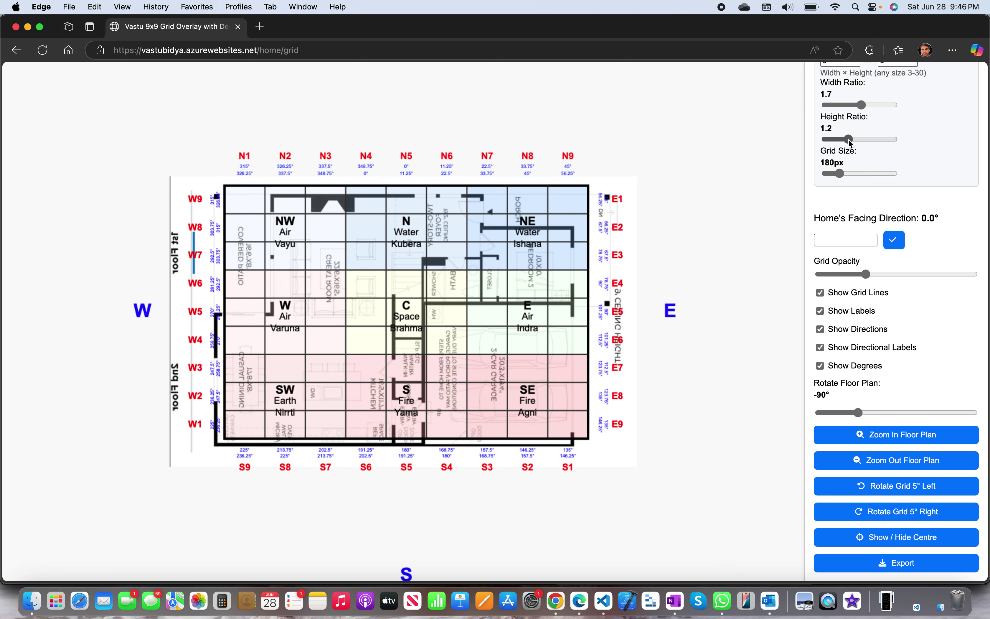
Move the grid onto the rotated house's outer walls, aligned at the SW corner, and raise the grid opacity
drag(512, 286, 503, 293)
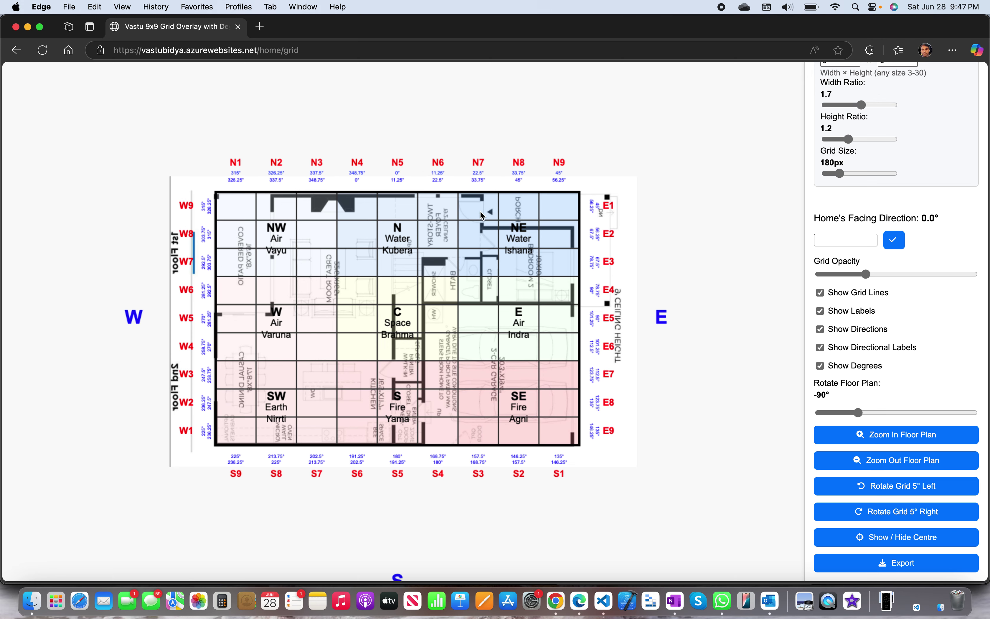
drag(492, 203, 492, 207)
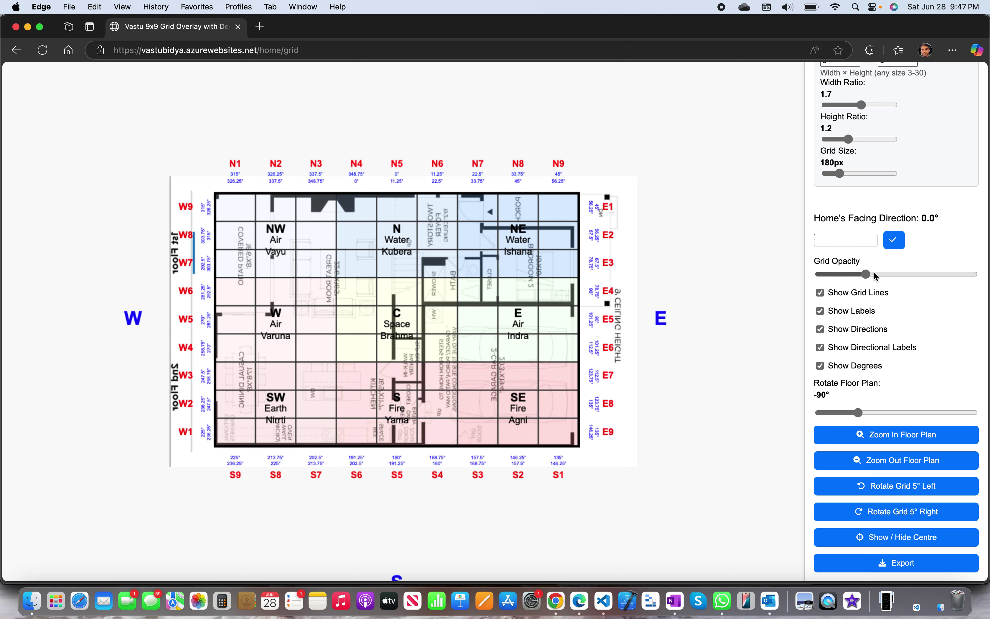
drag(868, 271, 914, 276)
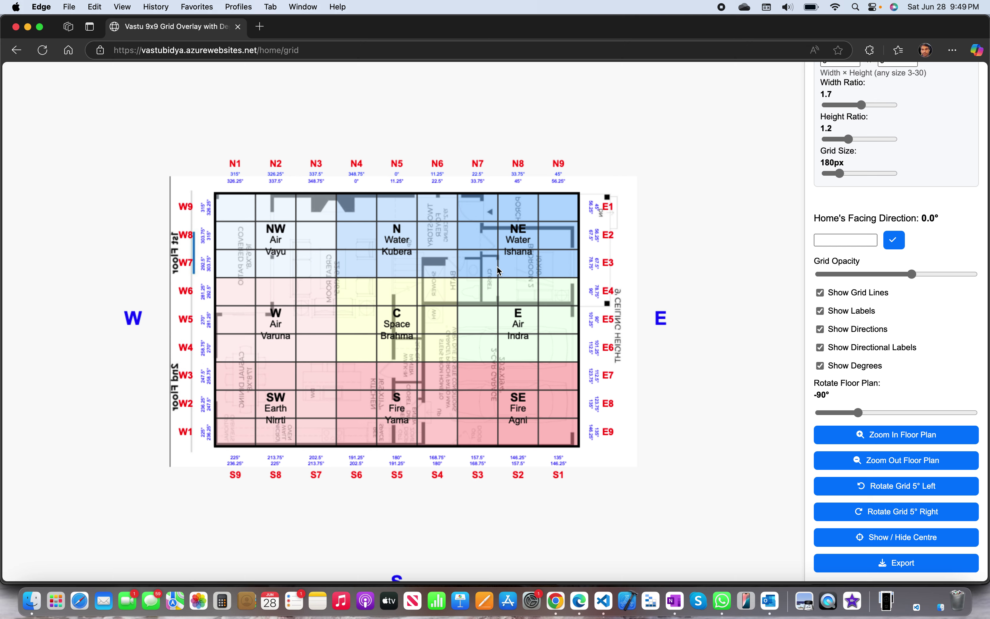
key(Tab)
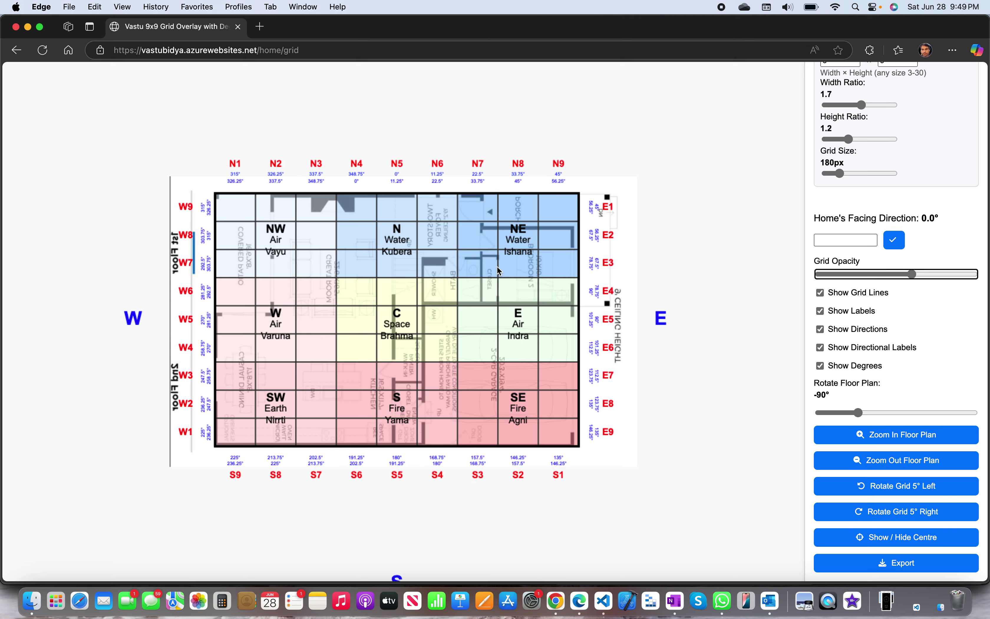